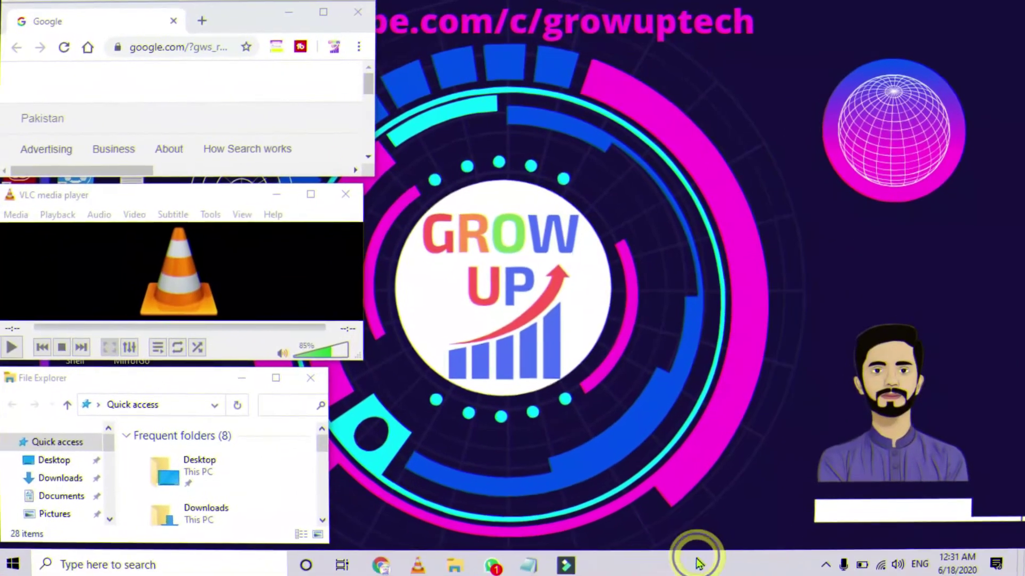
Arrange the open windows with the taskbar option Show windows side by side.
right_click(700, 557)
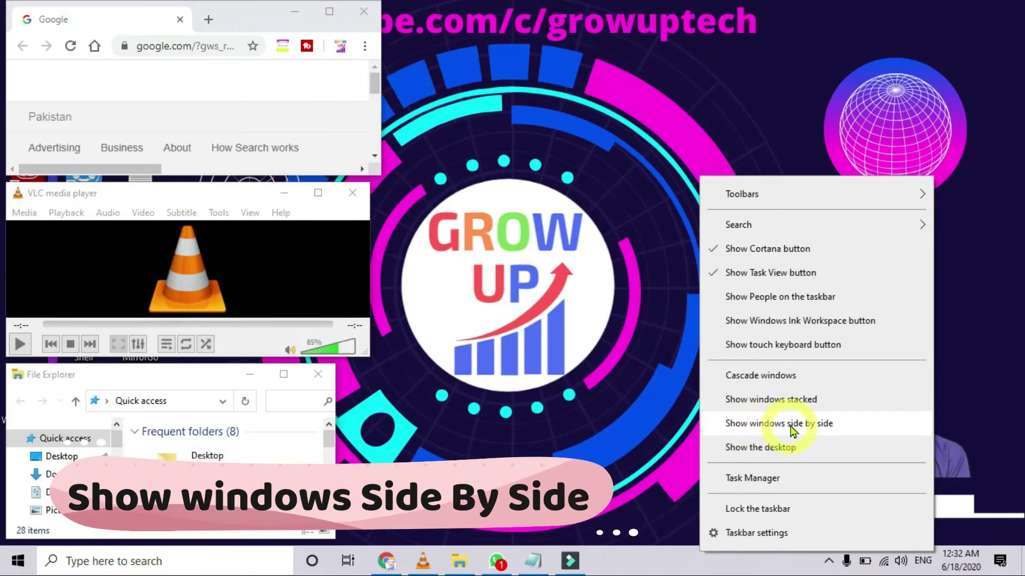
left_click(817, 423)
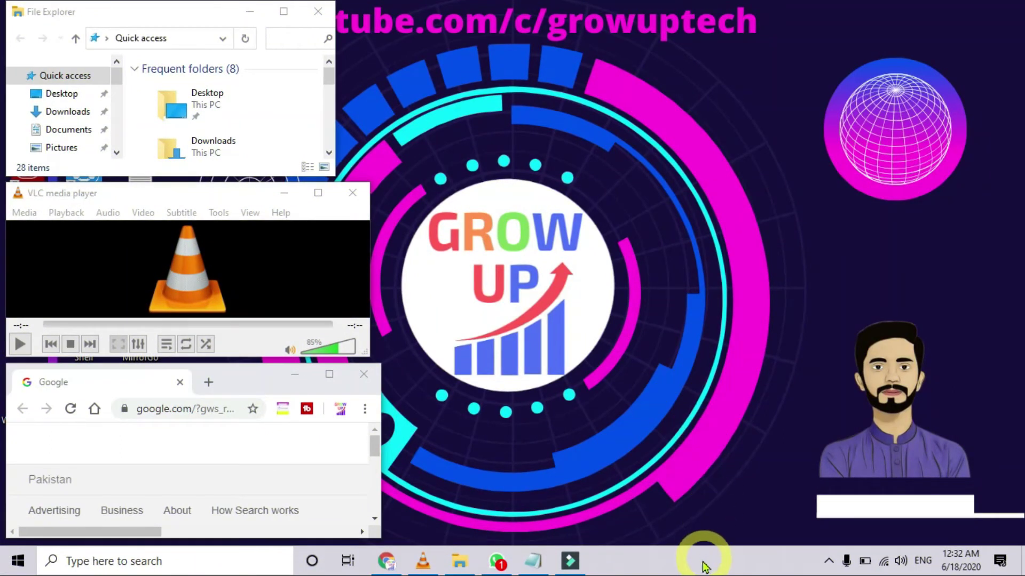
Show the desktop by hiding all open windows, and bring the open windows back.
right_click(705, 567)
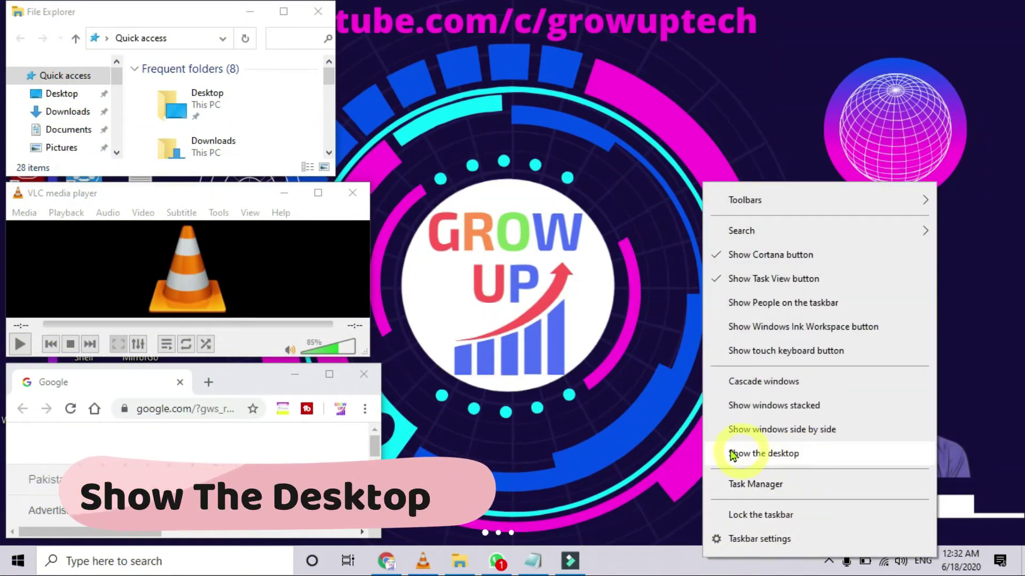
left_click(803, 455)
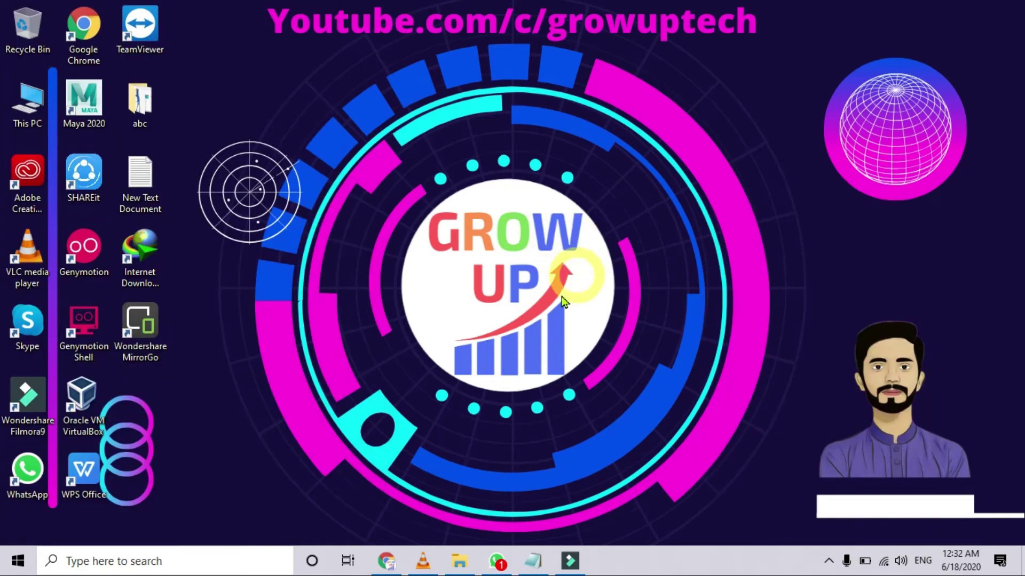
right_click(719, 564)
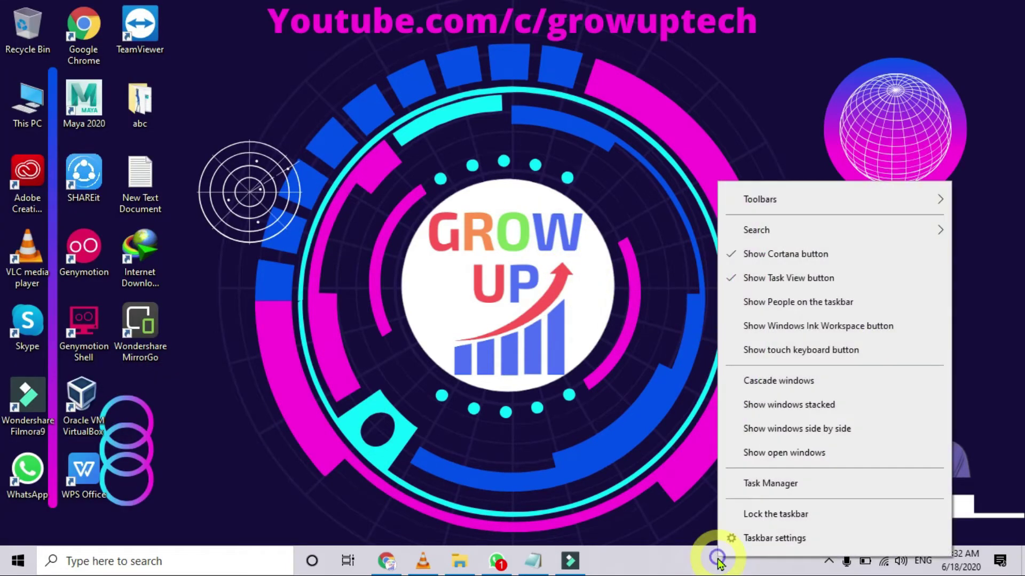
left_click(807, 454)
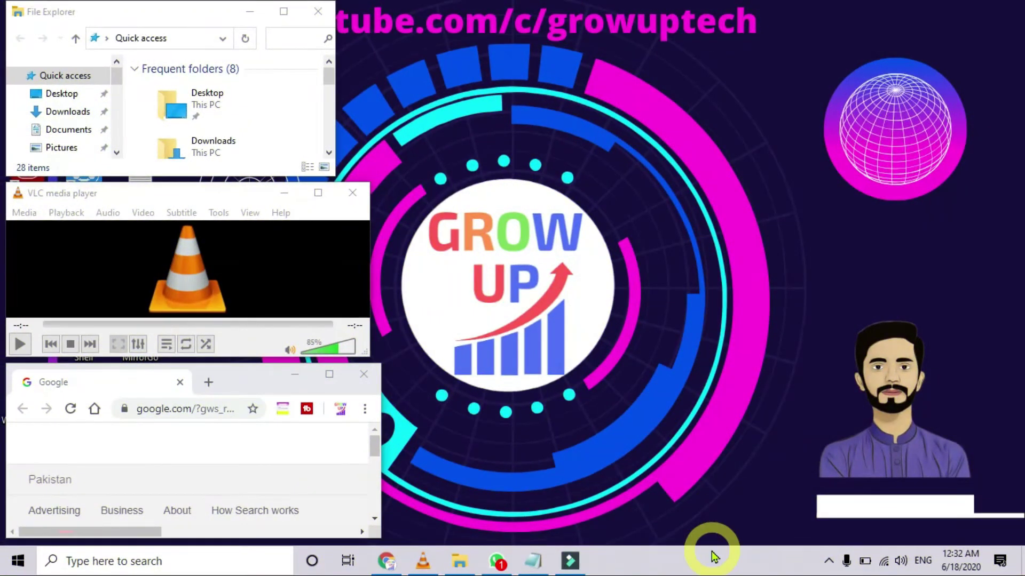
Open Task Manager and look through its processes, performance, app history, startup, users, details and services pages.
right_click(714, 557)
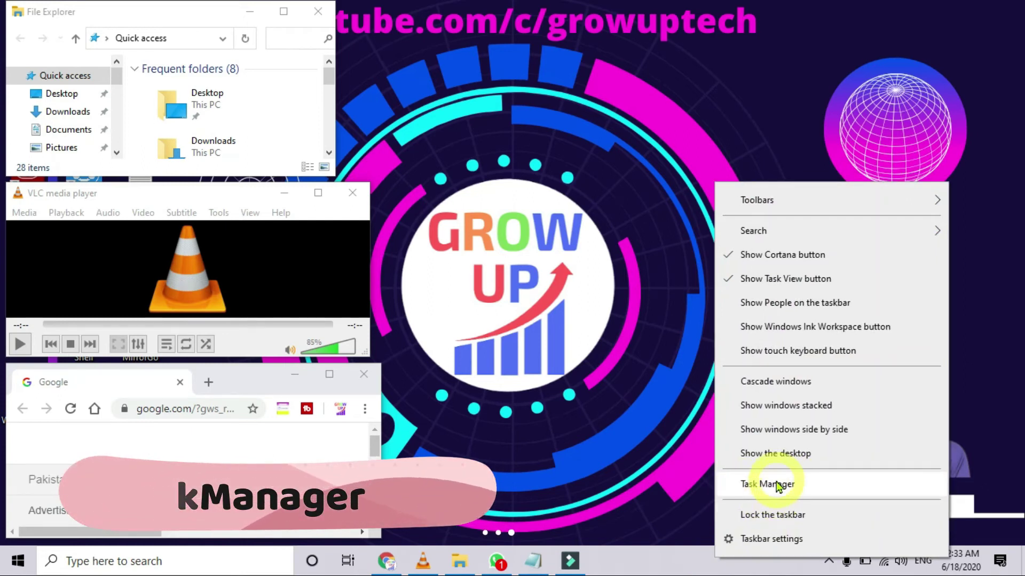
left_click(777, 484)
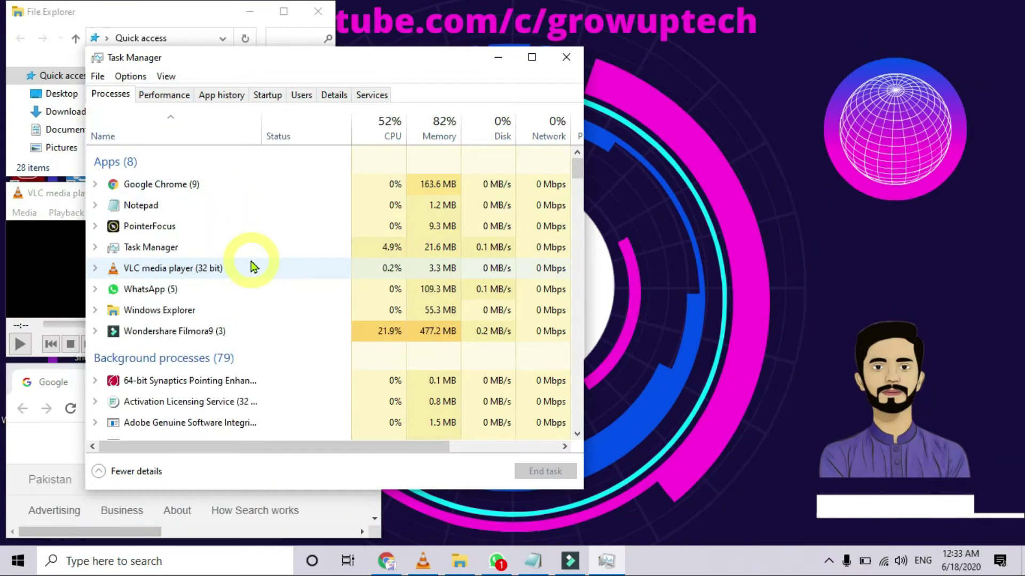
scroll(252, 267, "down", 10)
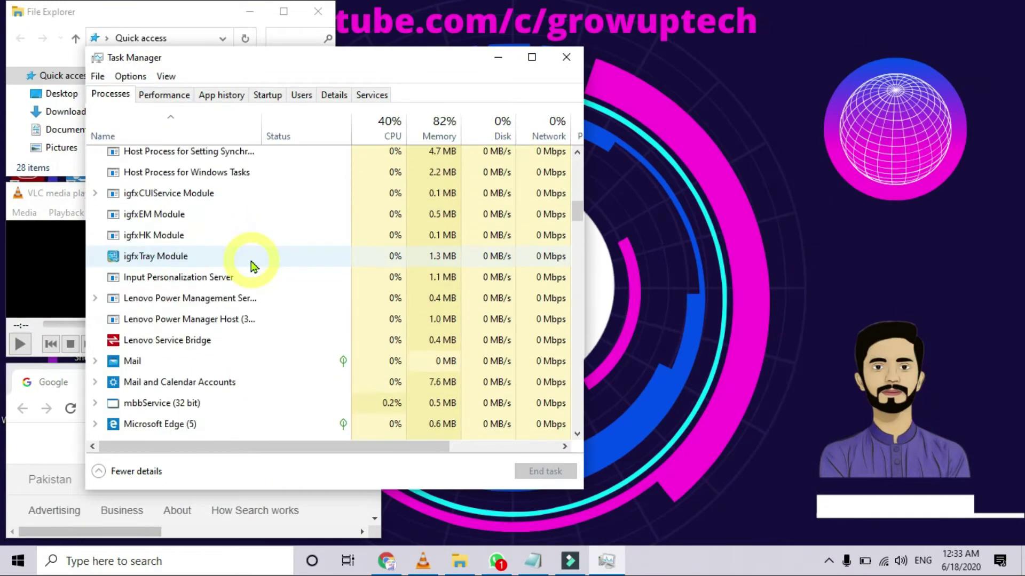
scroll(253, 264, "up", 10)
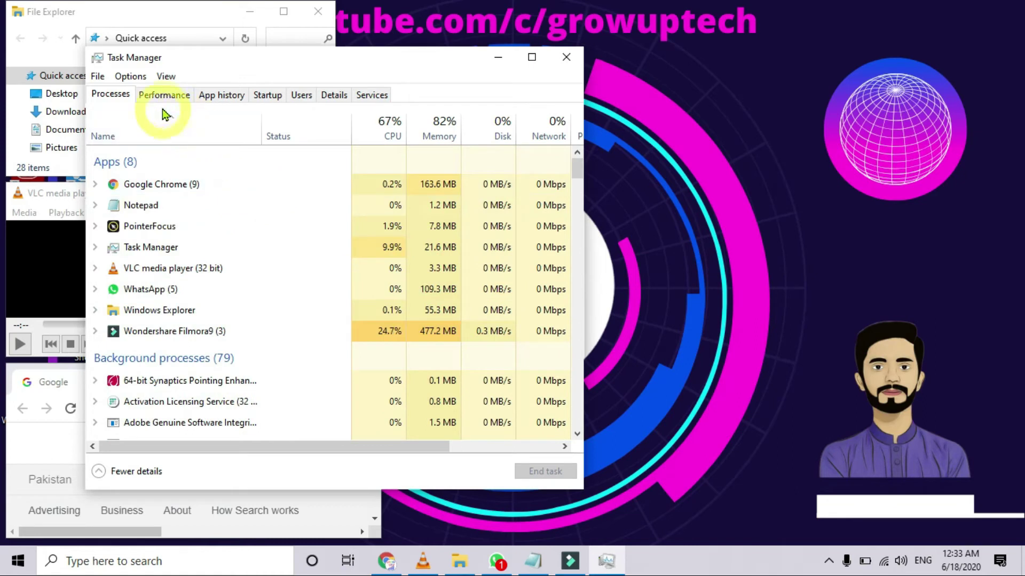
left_click(165, 96)
left_click(223, 96)
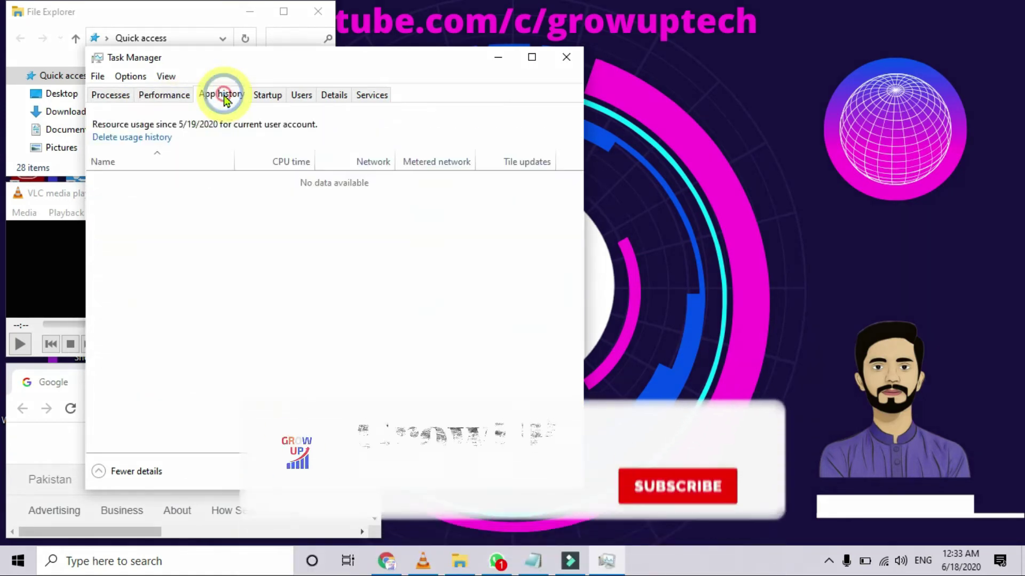
left_click(272, 95)
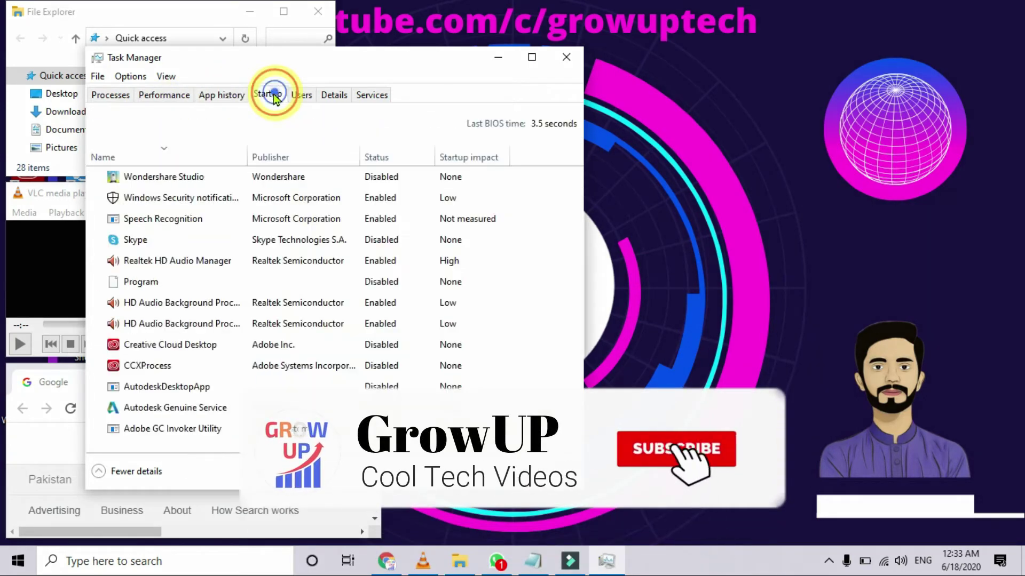
left_click(300, 96)
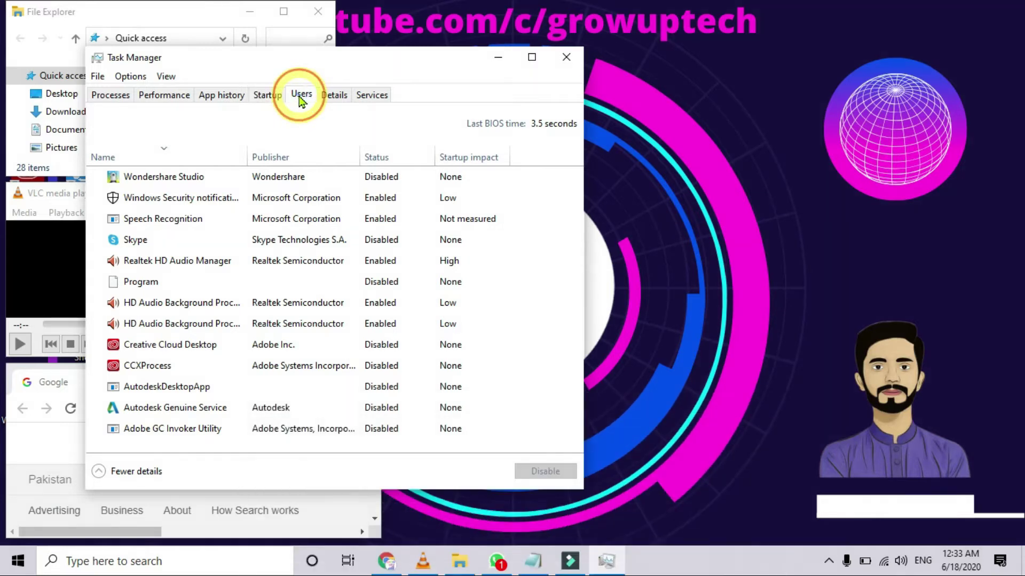
left_click(335, 97)
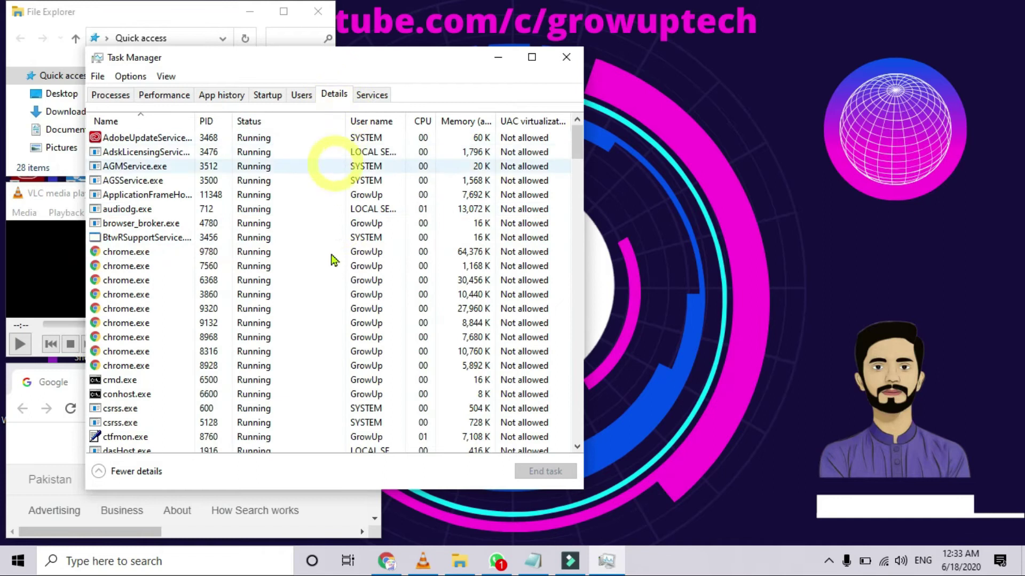
left_click(376, 95)
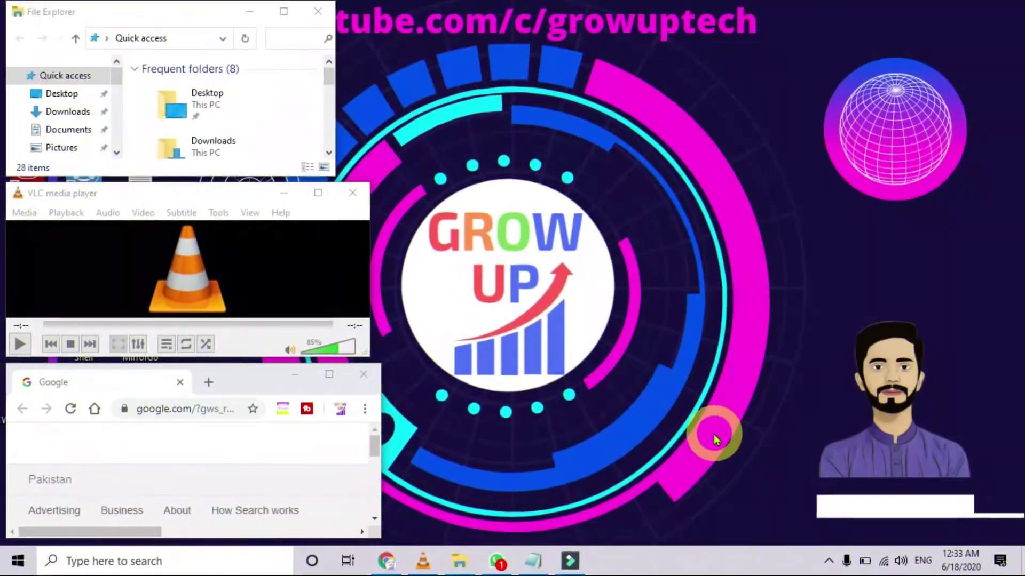
Move the unlocked taskbar to the right edge of the desktop, to the top edge, and back to the bottom edge.
right_click(716, 563)
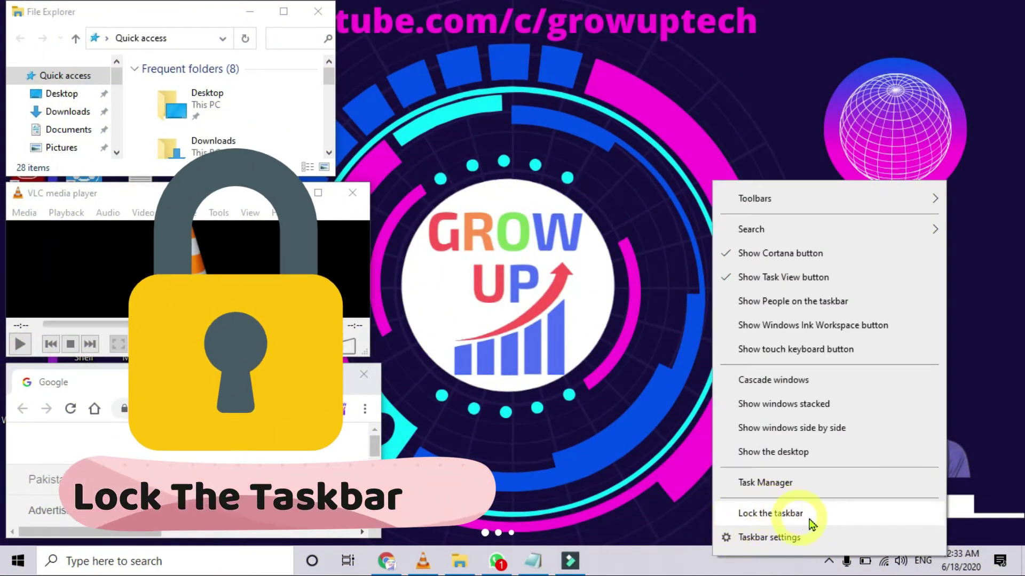
left_click(662, 483)
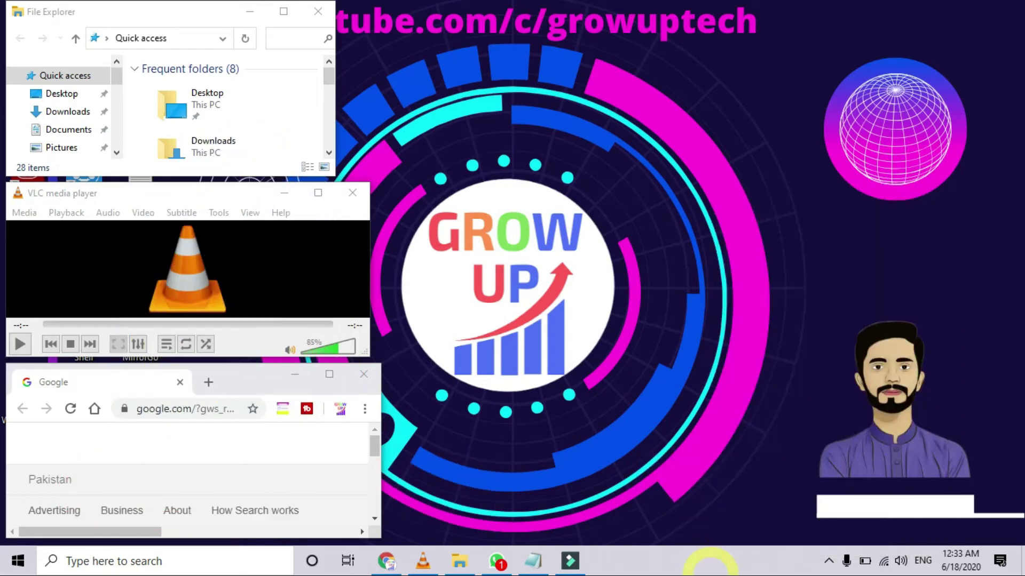
left_click_drag(724, 560, 1017, 373)
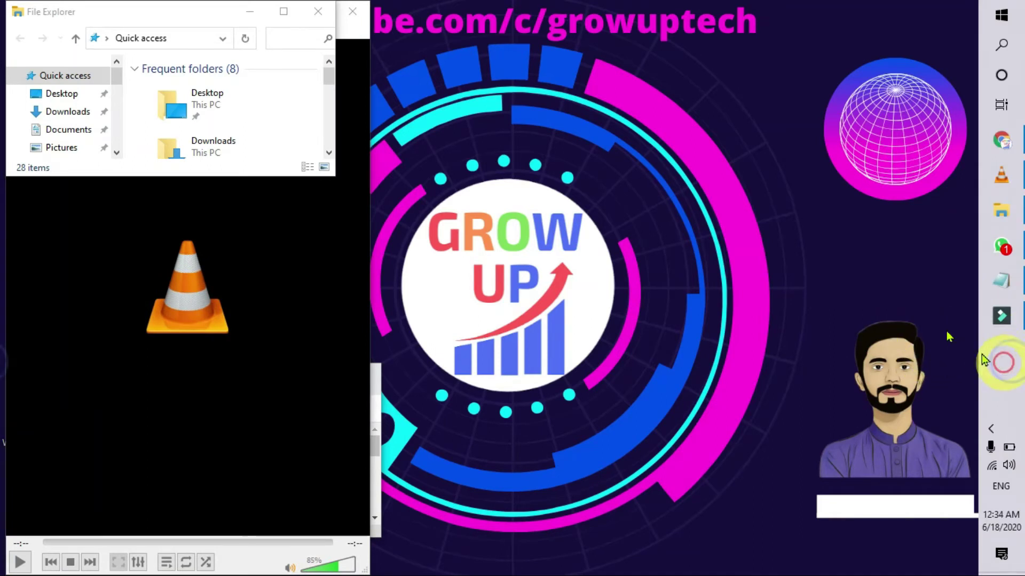
left_click_drag(984, 360, 707, 58)
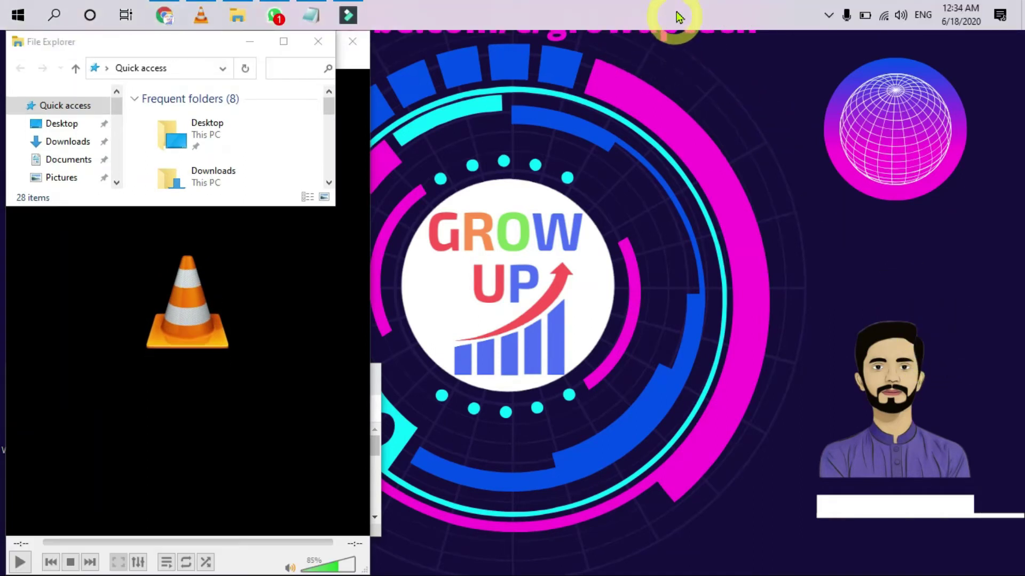
left_click_drag(677, 21, 724, 566)
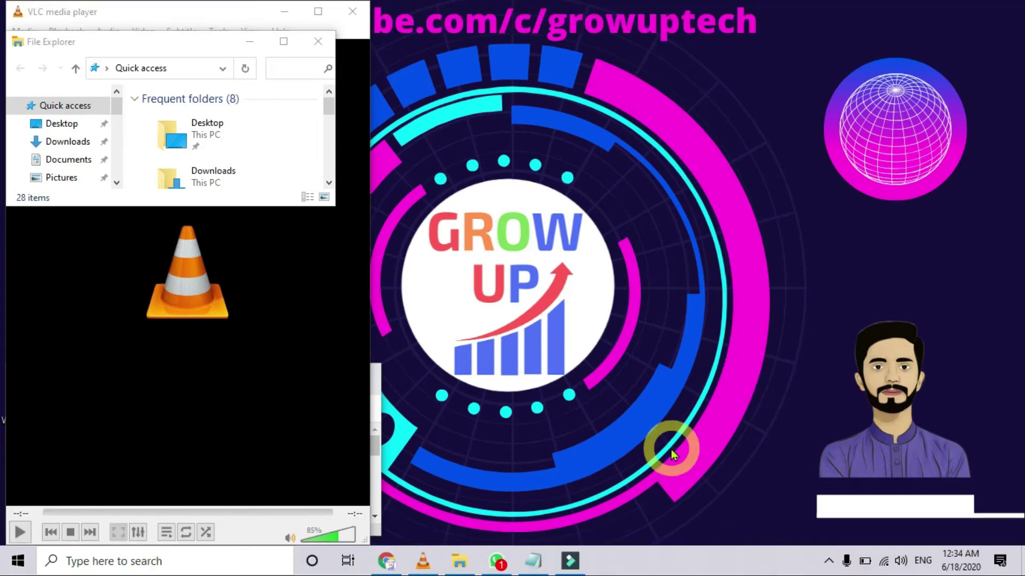
Lock the taskbar, and open the Taskbar settings in a maximized window to look through the options.
right_click(718, 560)
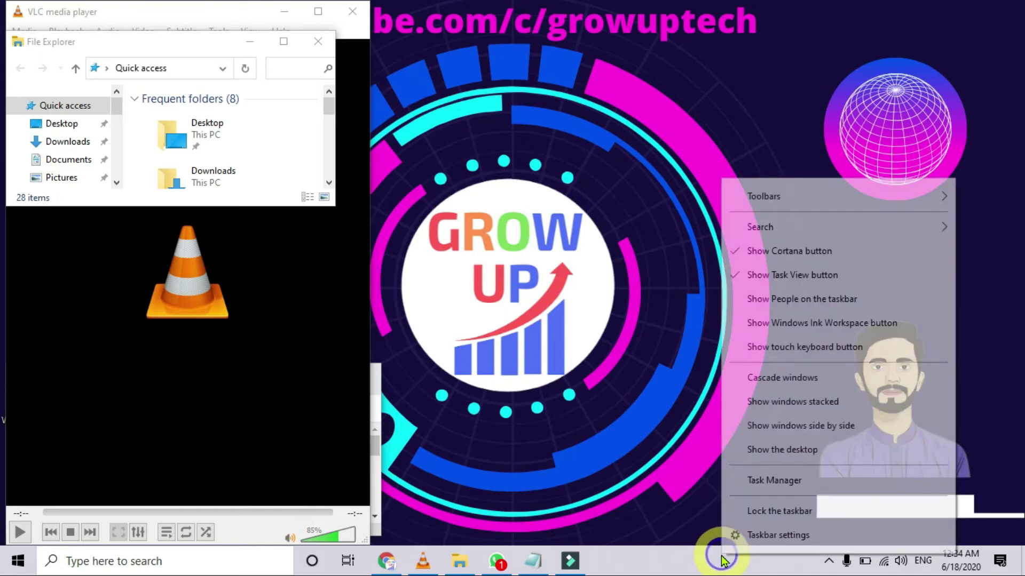
left_click(789, 515)
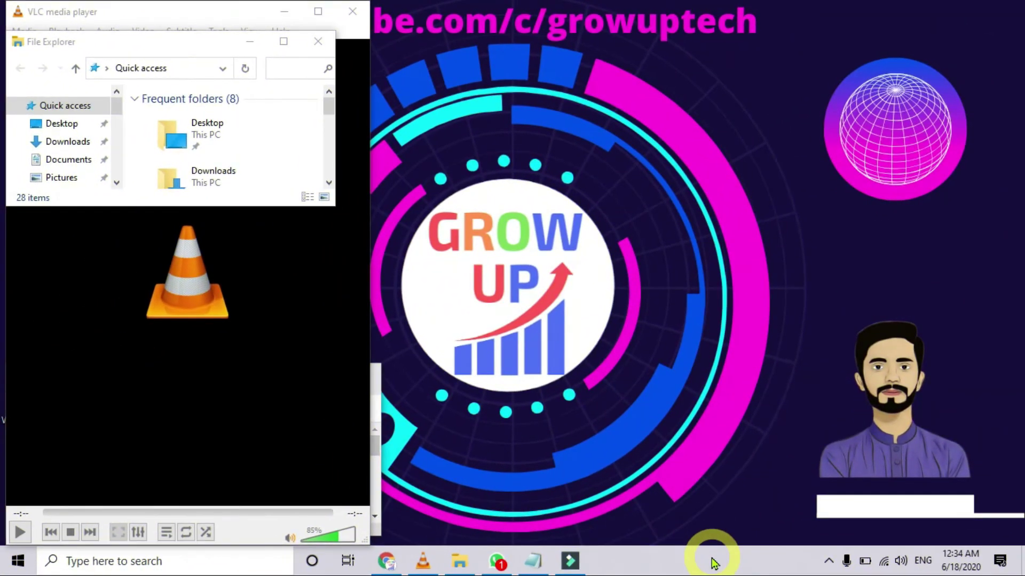
right_click(714, 563)
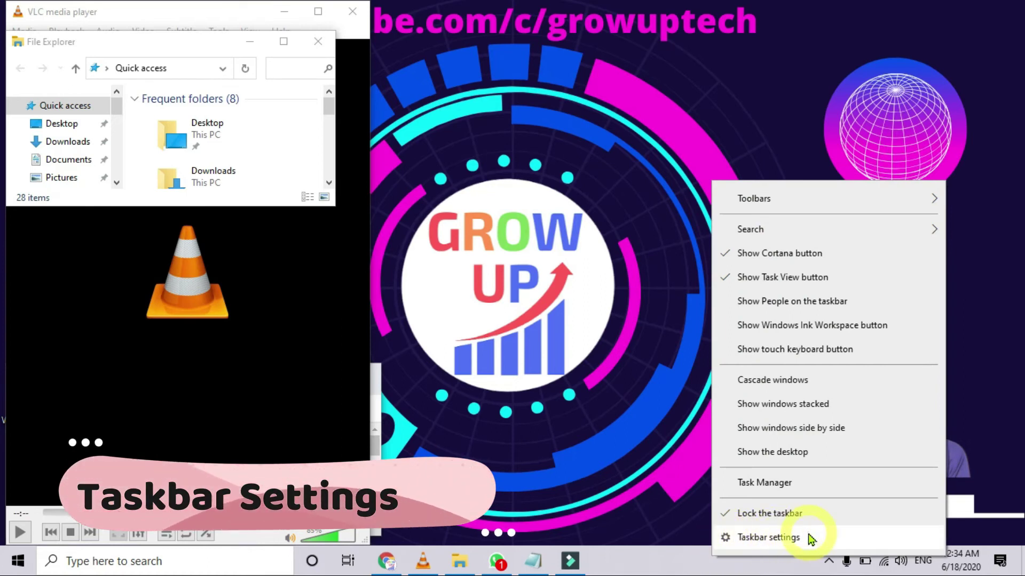
left_click(769, 537)
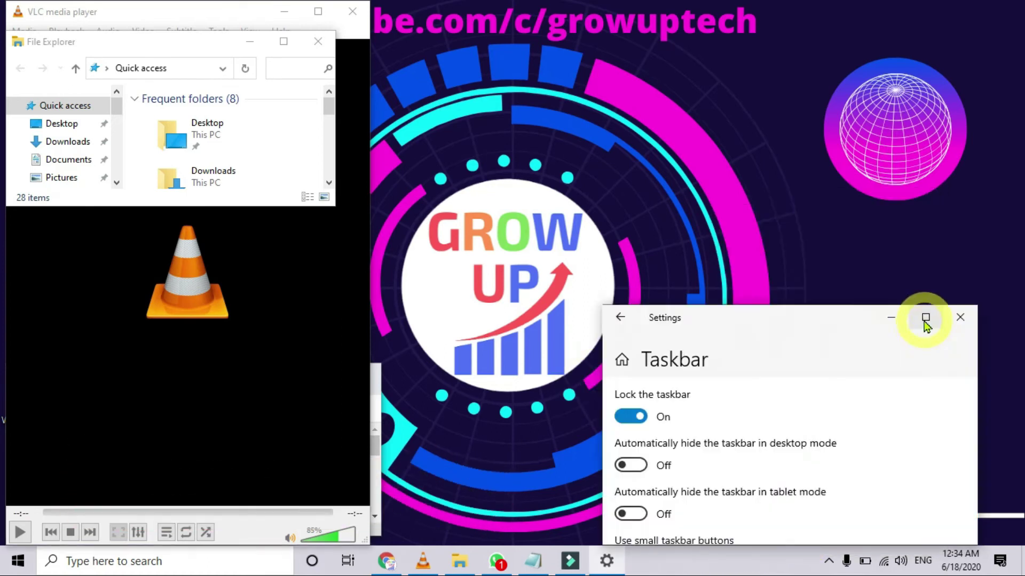
left_click(925, 319)
scroll(407, 222, "down", 10)
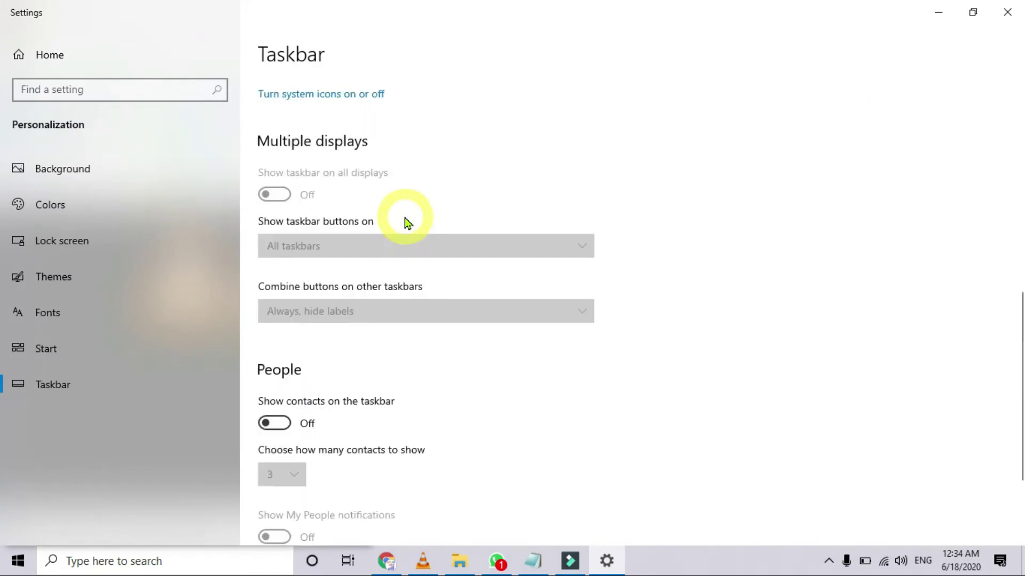
scroll(407, 222, "up", 10)
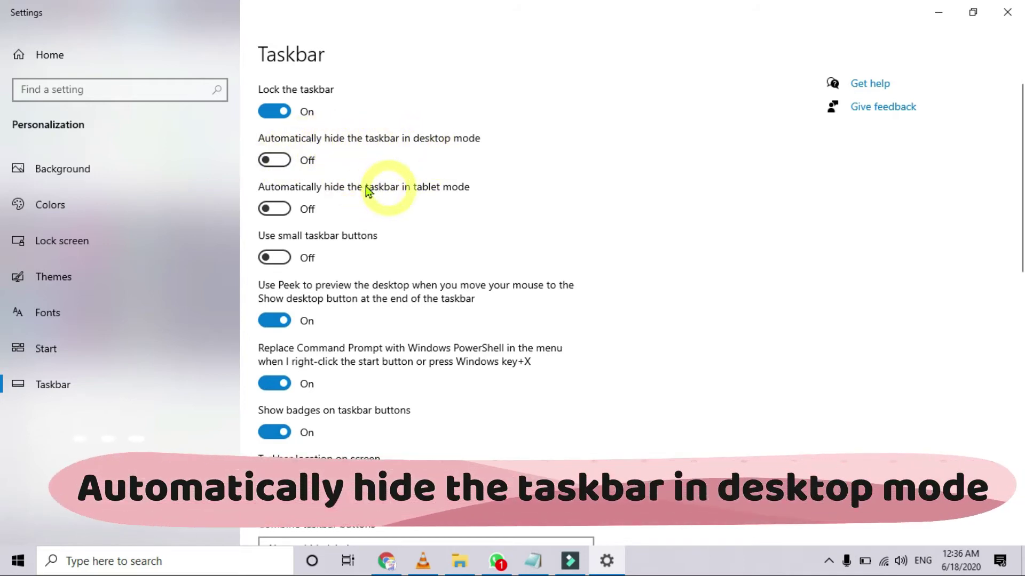
Try automatically hiding the taskbar in desktop mode, check it on the desktop, and turn the option off again.
left_click(273, 160)
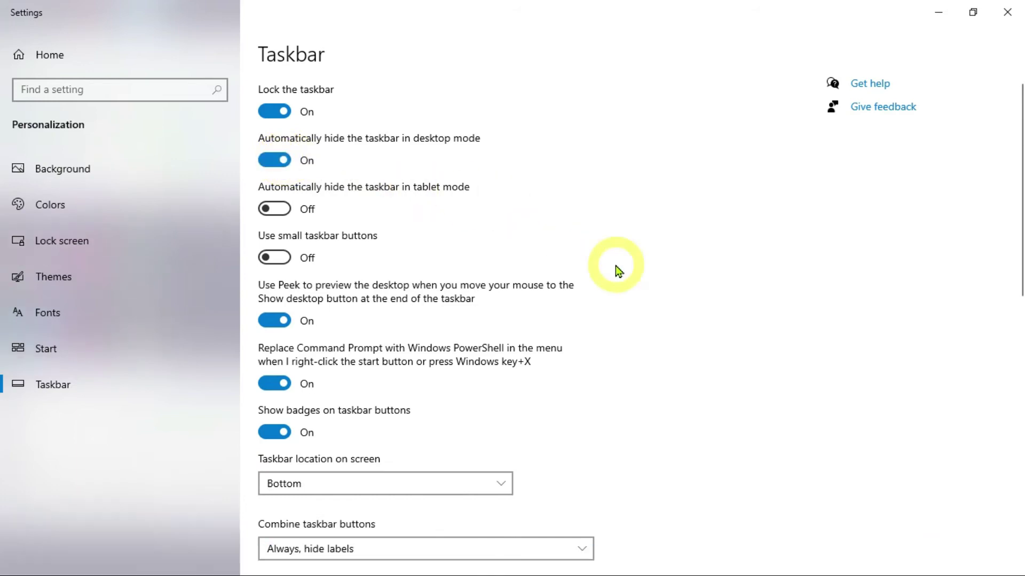
left_click(940, 8)
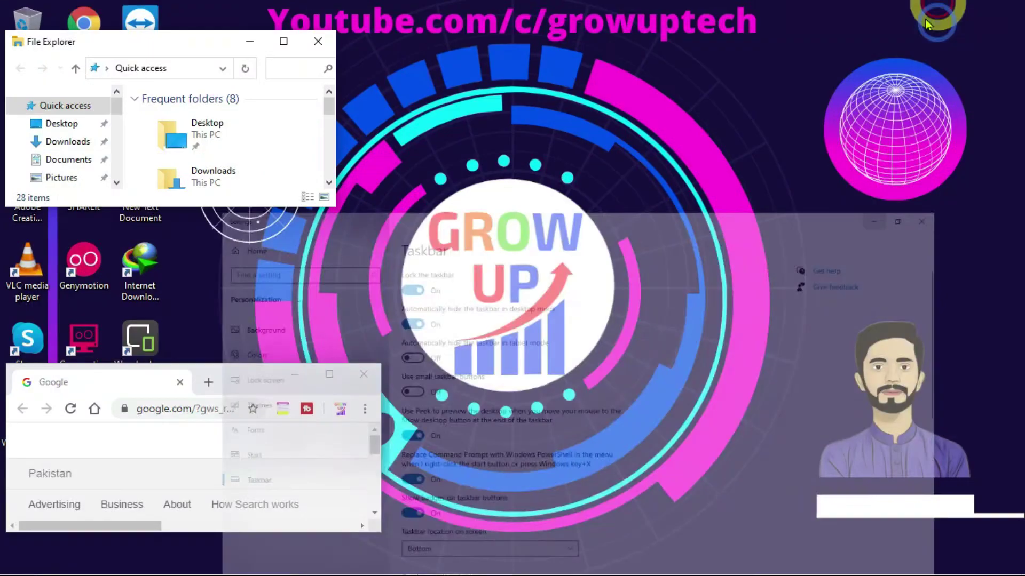
mouse_move(675, 574)
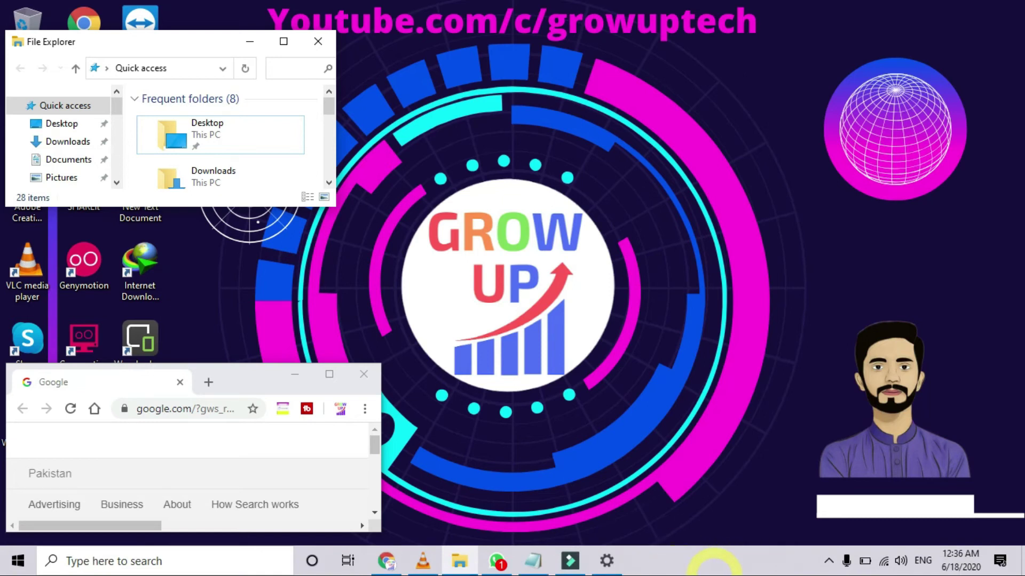
left_click(607, 560)
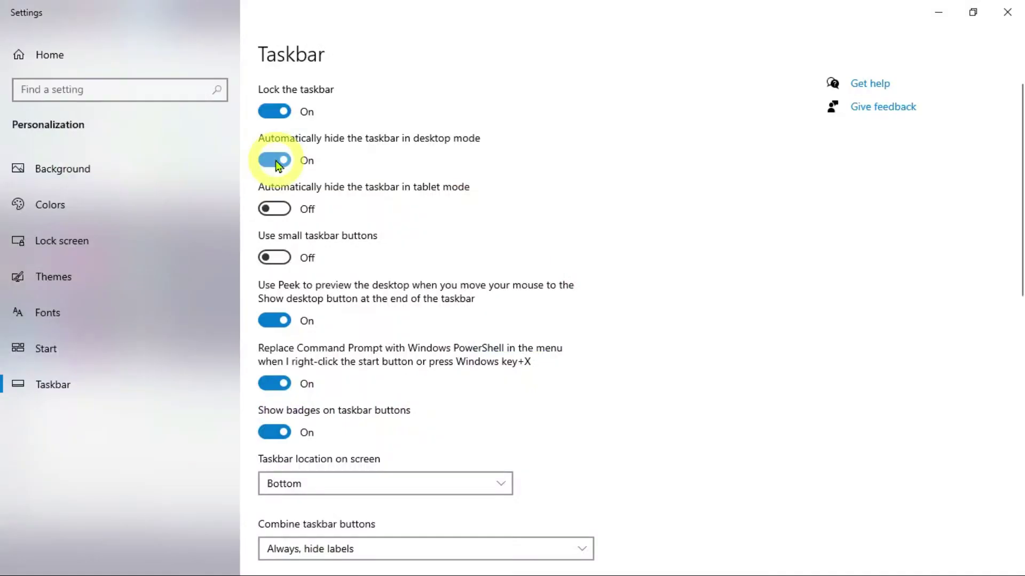
left_click(276, 160)
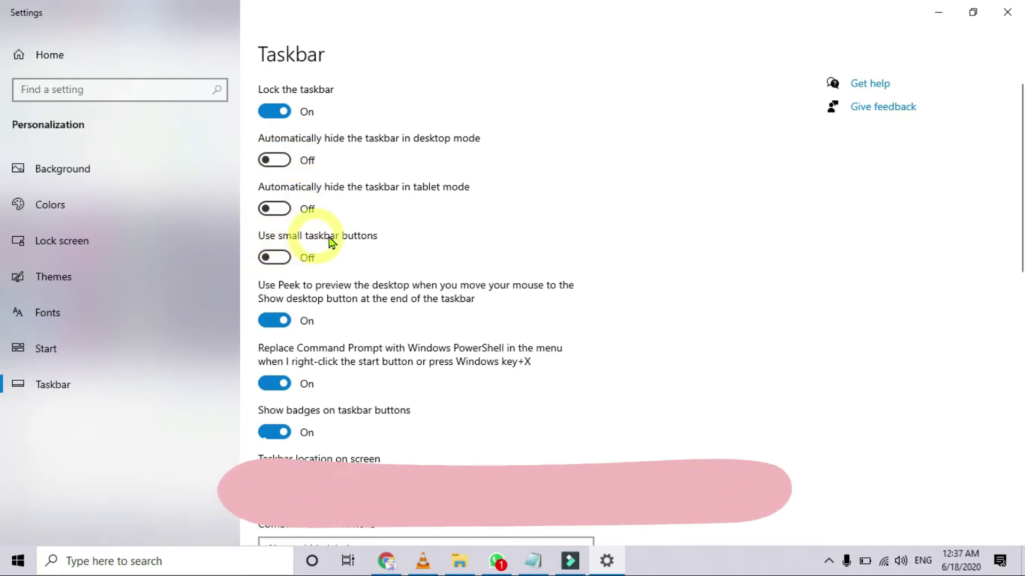
Try the option to use small taskbar buttons.
left_click(285, 257)
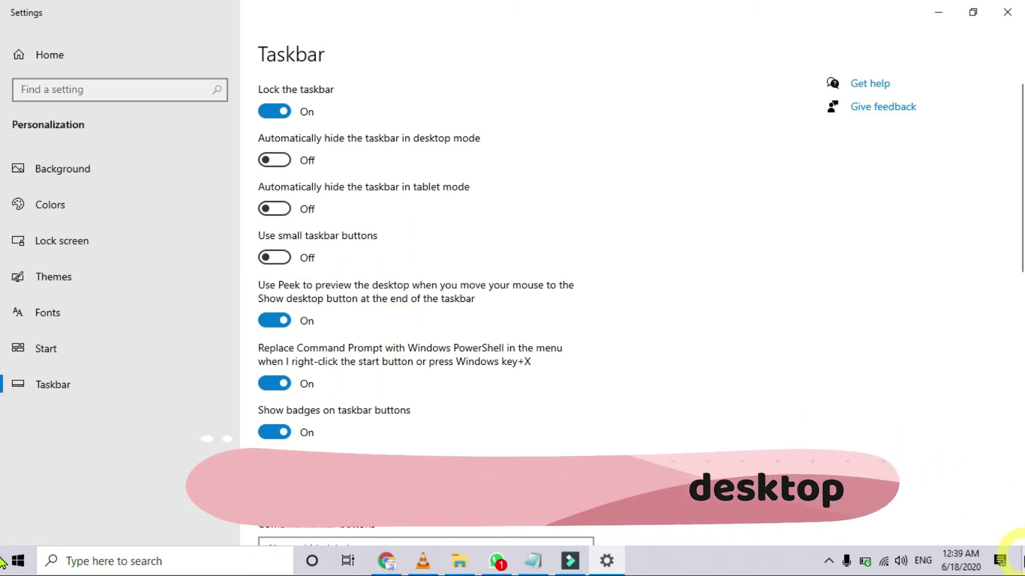
Preview the desktop with Peek, and open the Start shortcut menu to examine its Windows PowerShell entries.
mouse_move(1023, 558)
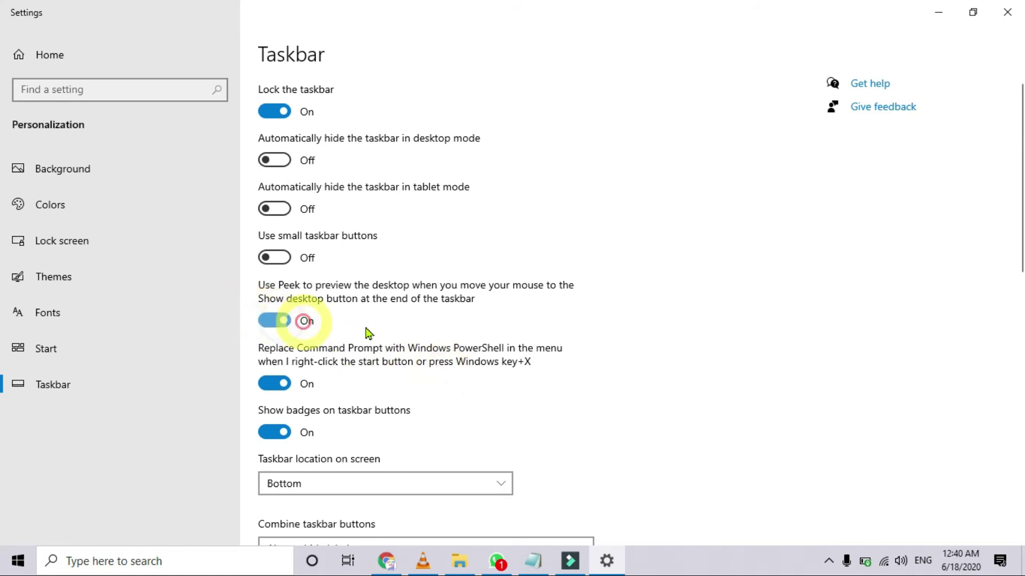
scroll(428, 338, "down", 2)
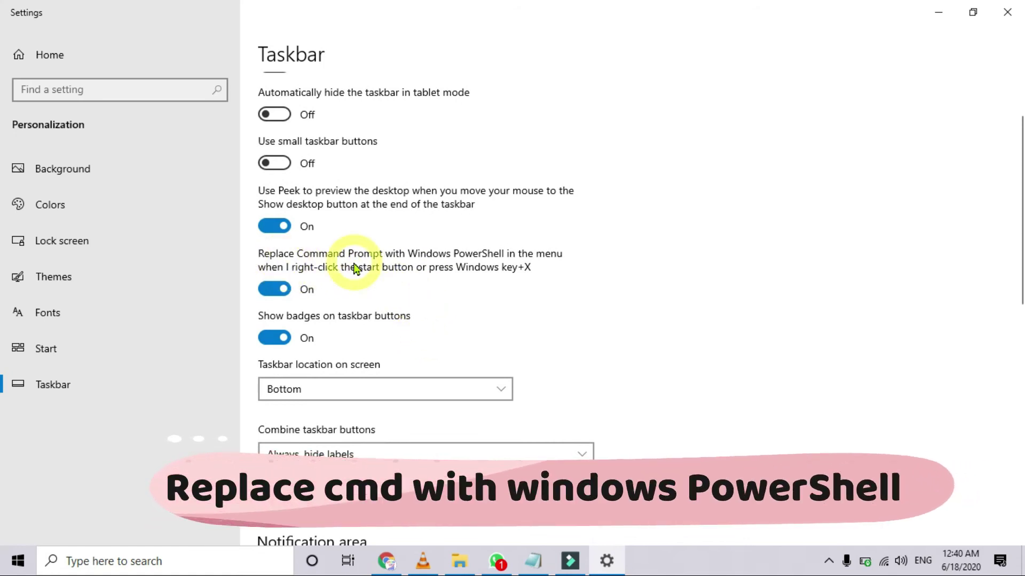
right_click(16, 567)
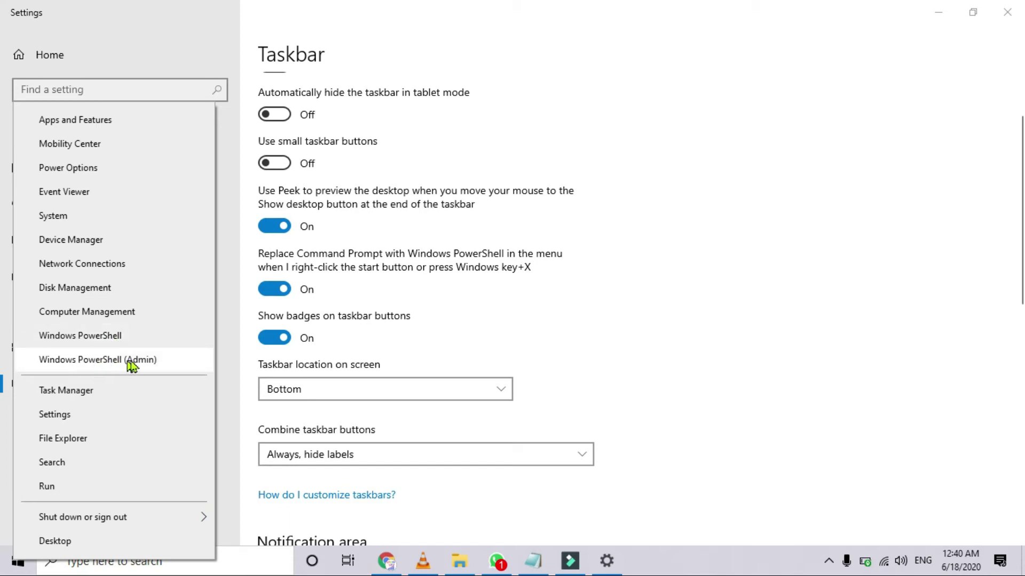
Turn off replacing Command Prompt with Windows PowerShell, examine the Start shortcut menu's Command Prompt entries, and turn the option back on.
left_click(506, 261)
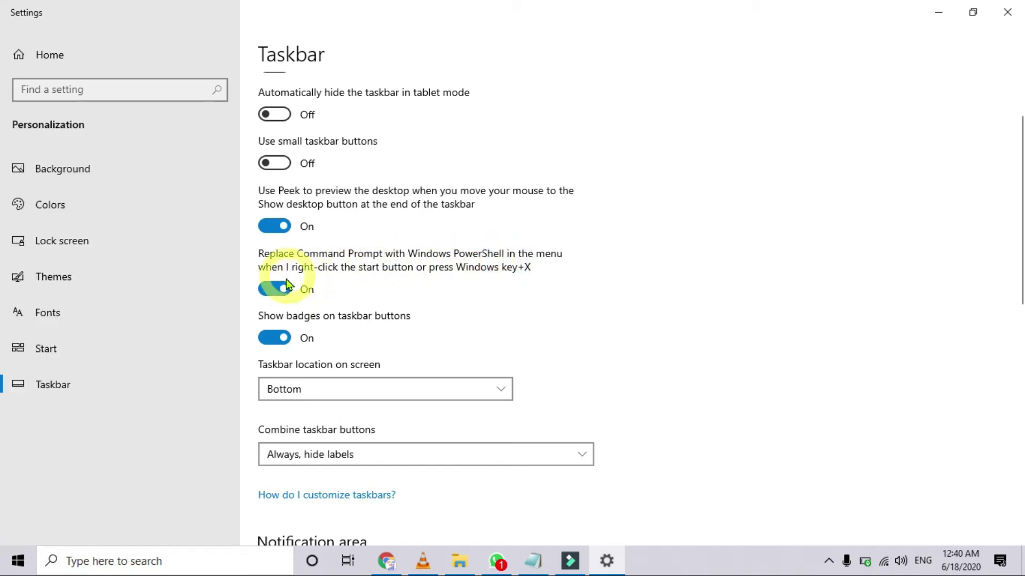
right_click(15, 564)
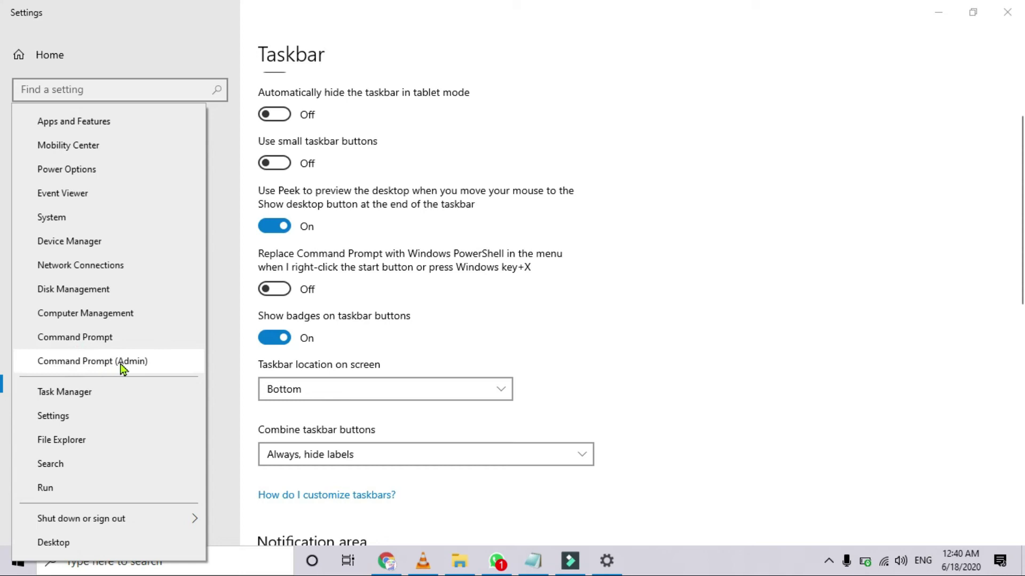
left_click(460, 273)
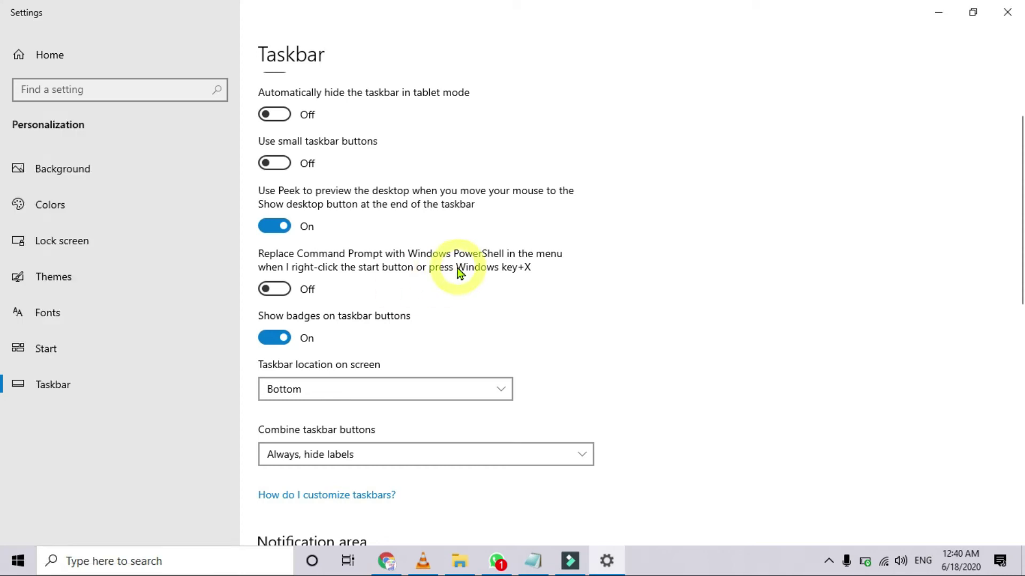
key("super+x")
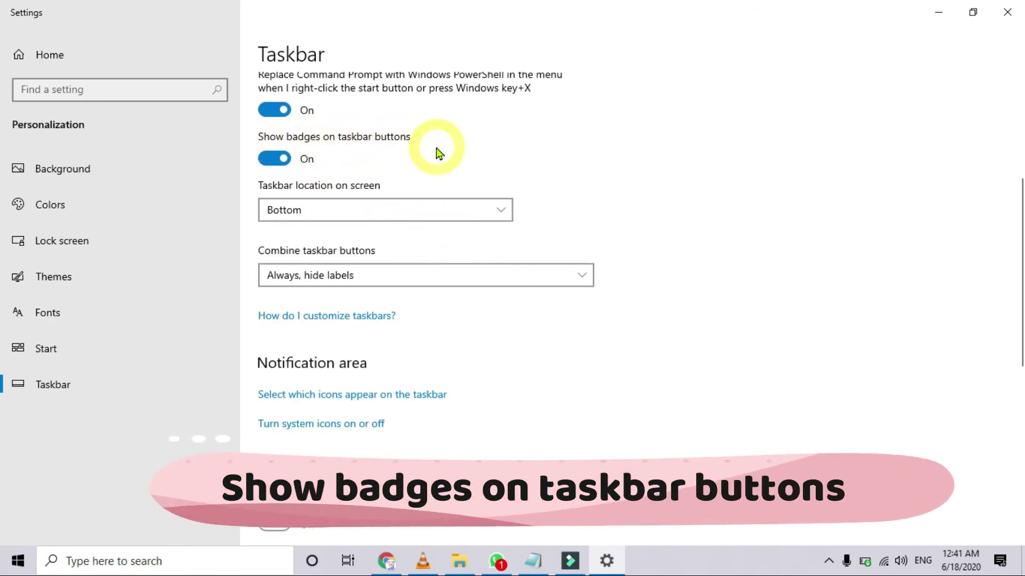
Try hiding the badges on taskbar buttons, and turn the badge option on again.
left_click(276, 160)
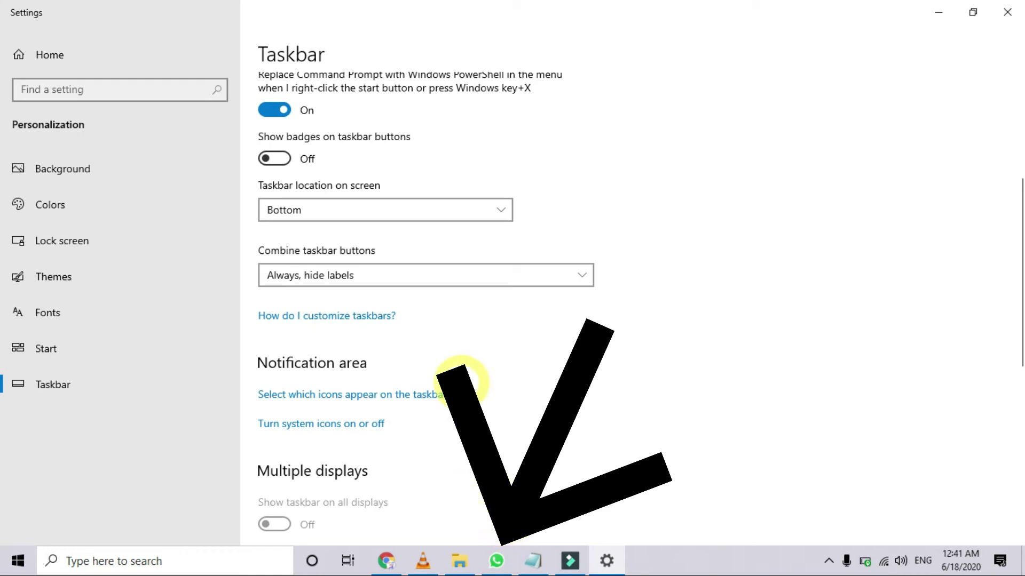
left_click(283, 159)
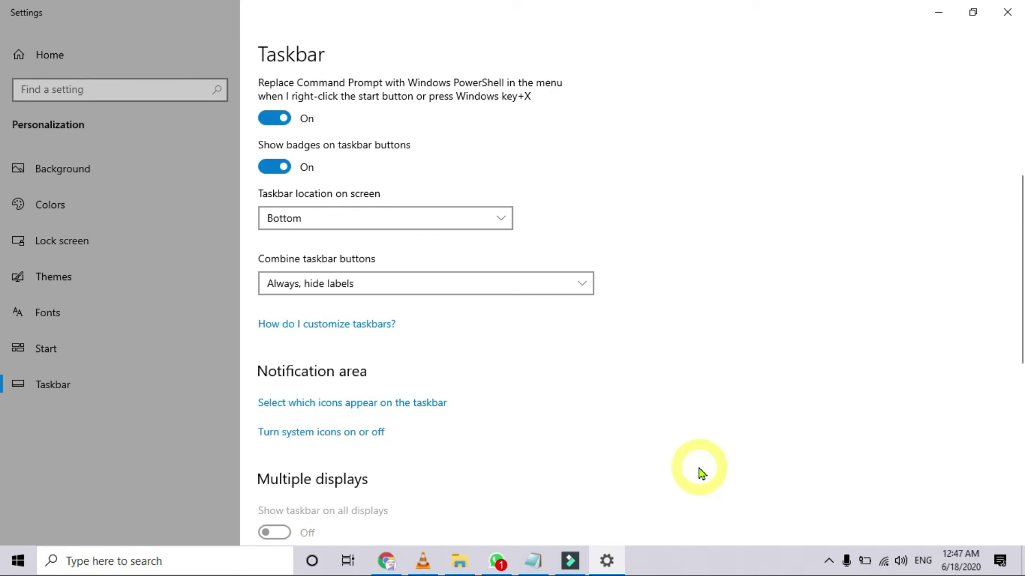
Unlock the taskbar, and try moving it to the top edge of the screen and back to the bottom edge.
right_click(701, 564)
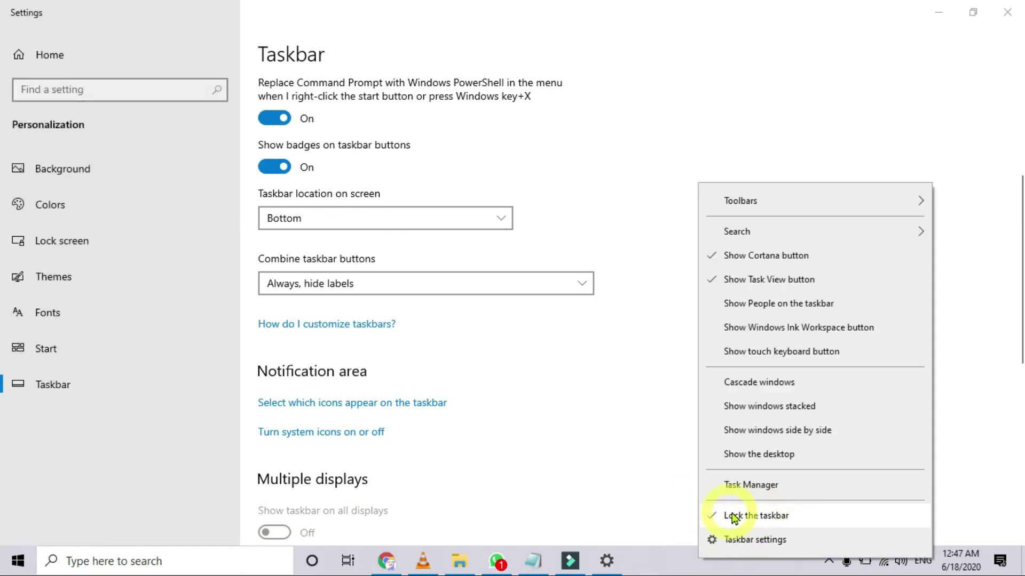
left_click(775, 514)
left_click_drag(738, 564, 593, 16)
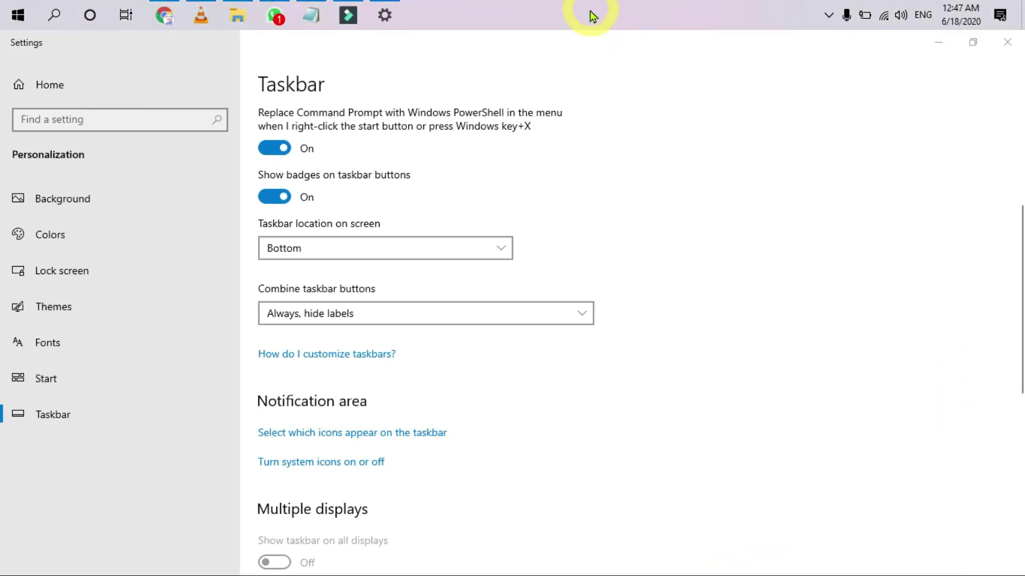
left_click_drag(657, 342, 652, 508)
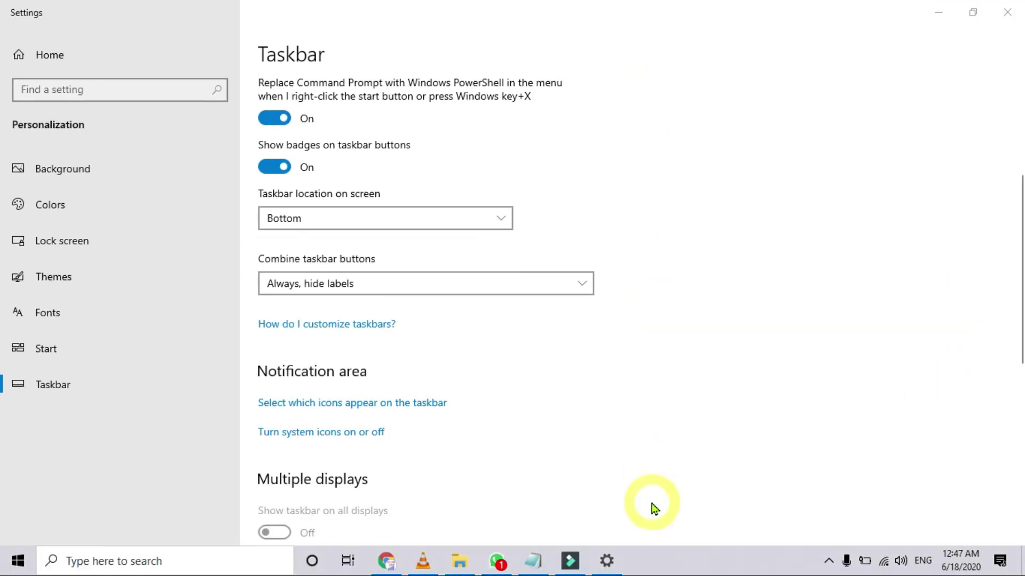
Try the Right and Left options for the taskbar location on screen, and set it back to Bottom.
left_click(292, 223)
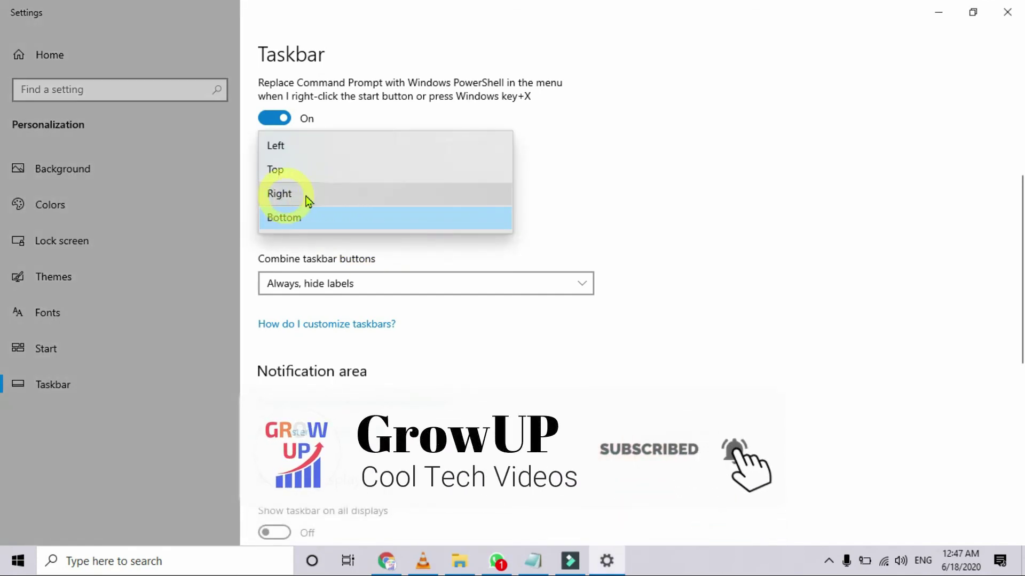
left_click(290, 201)
left_click(308, 219)
left_click(314, 170)
left_click(331, 218)
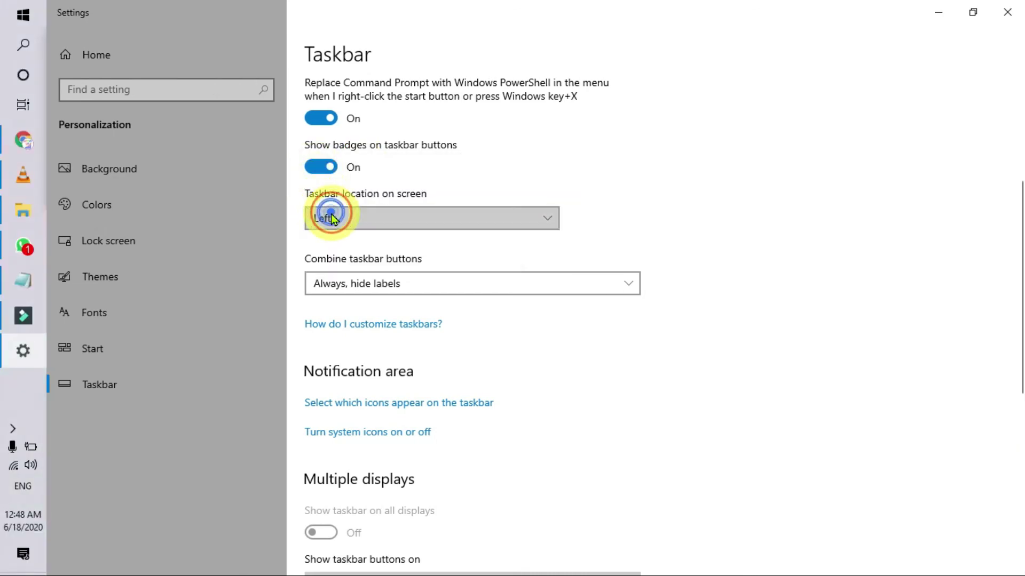
left_click(336, 290)
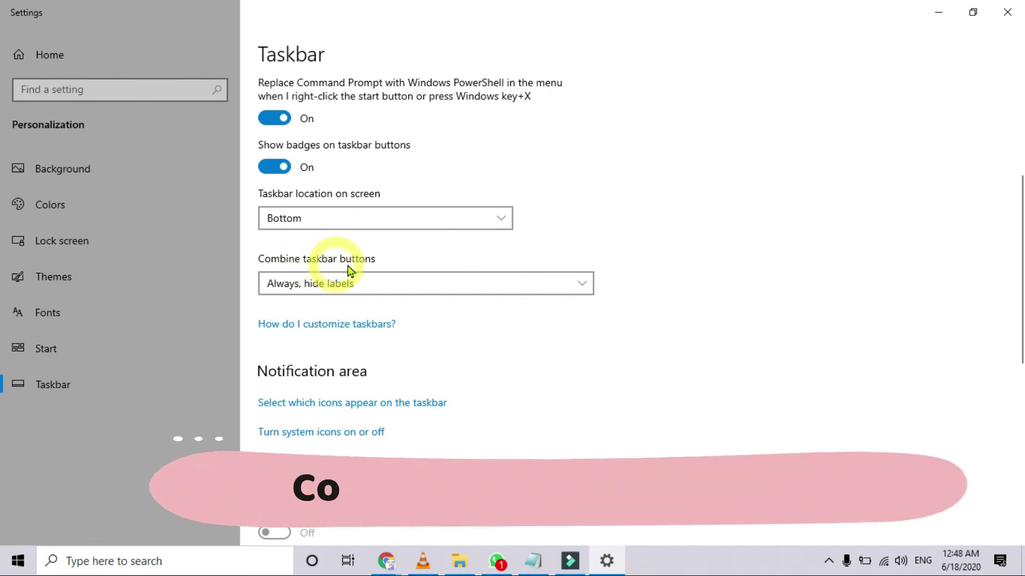
Try combining taskbar buttons when the taskbar is full, then set the option to Never and check the separate Chrome buttons.
left_click(385, 283)
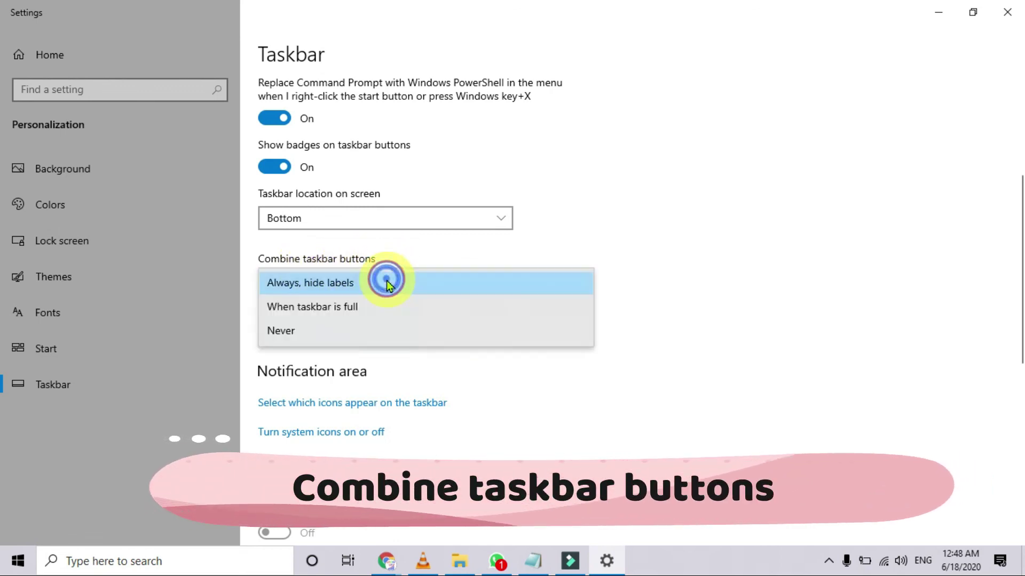
left_click(332, 312)
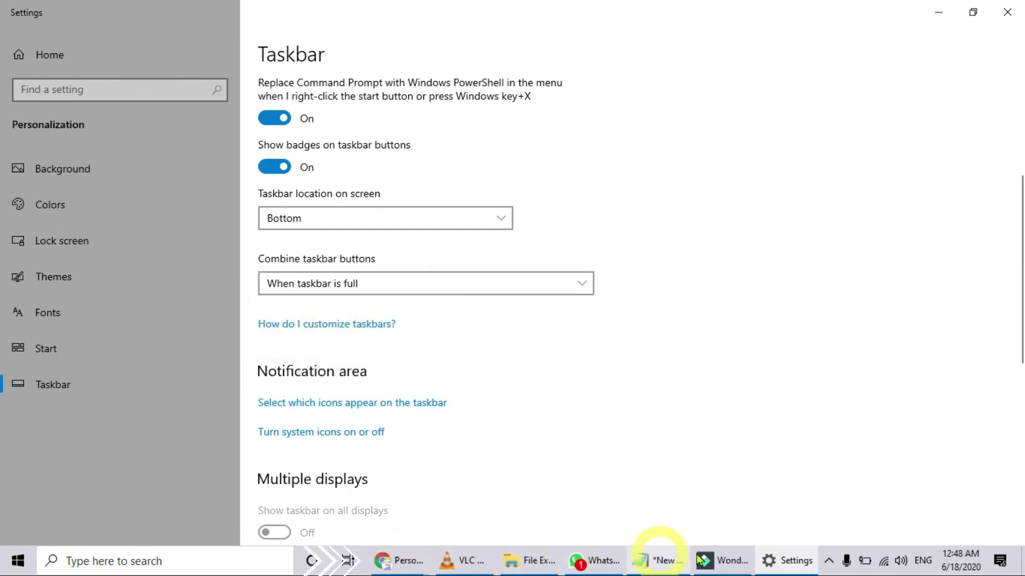
left_click(342, 283)
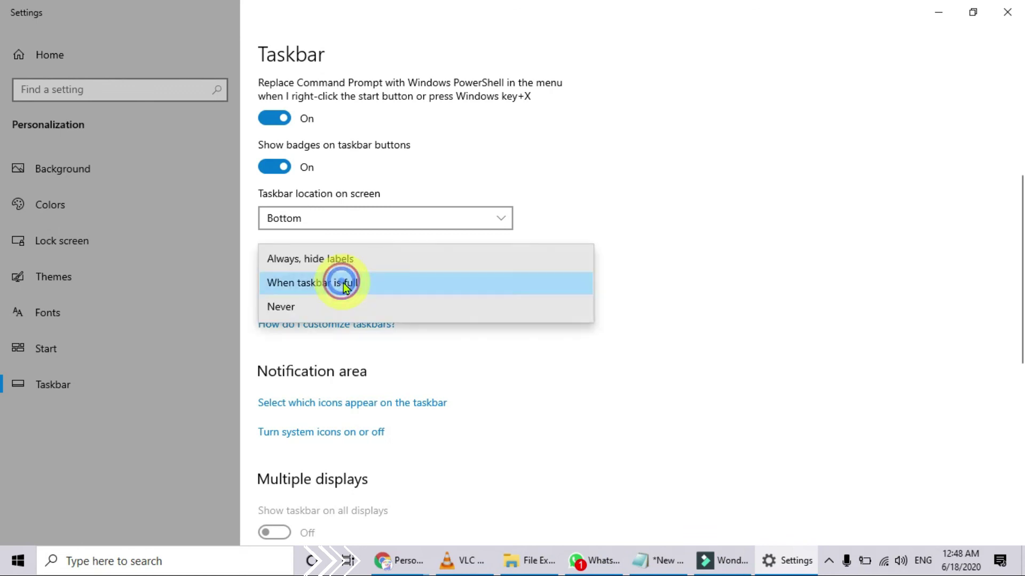
left_click(292, 307)
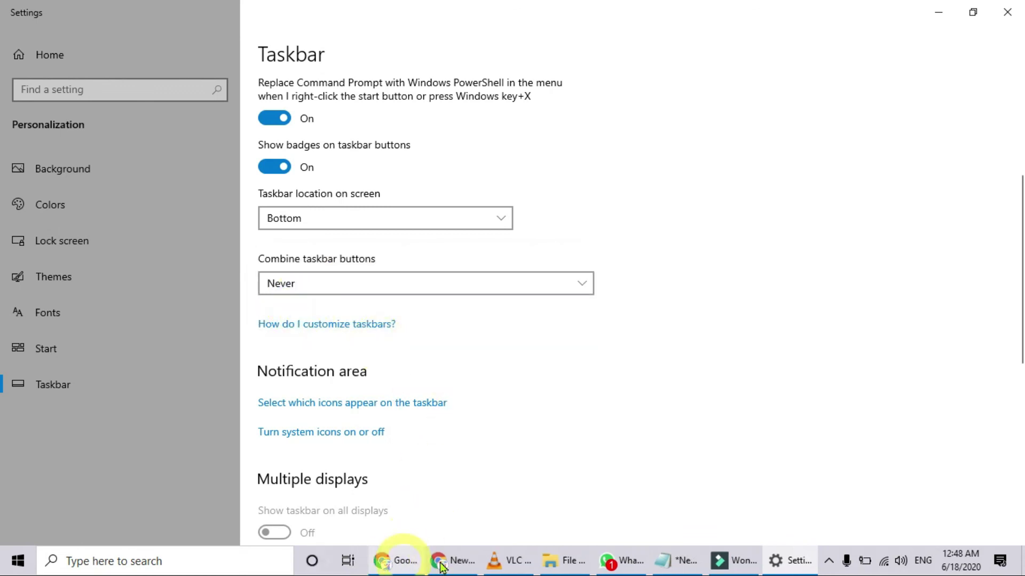
mouse_move(448, 561)
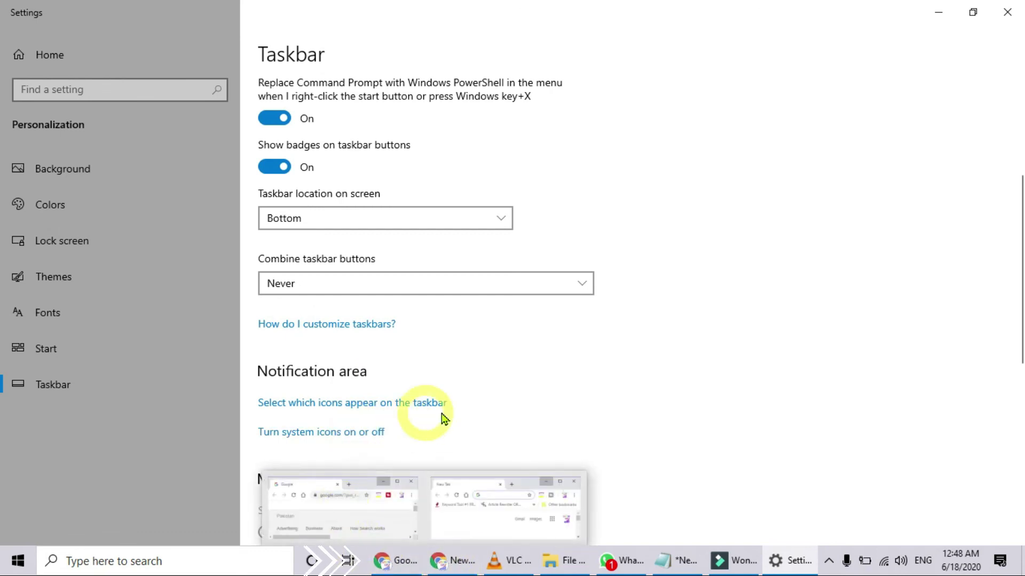